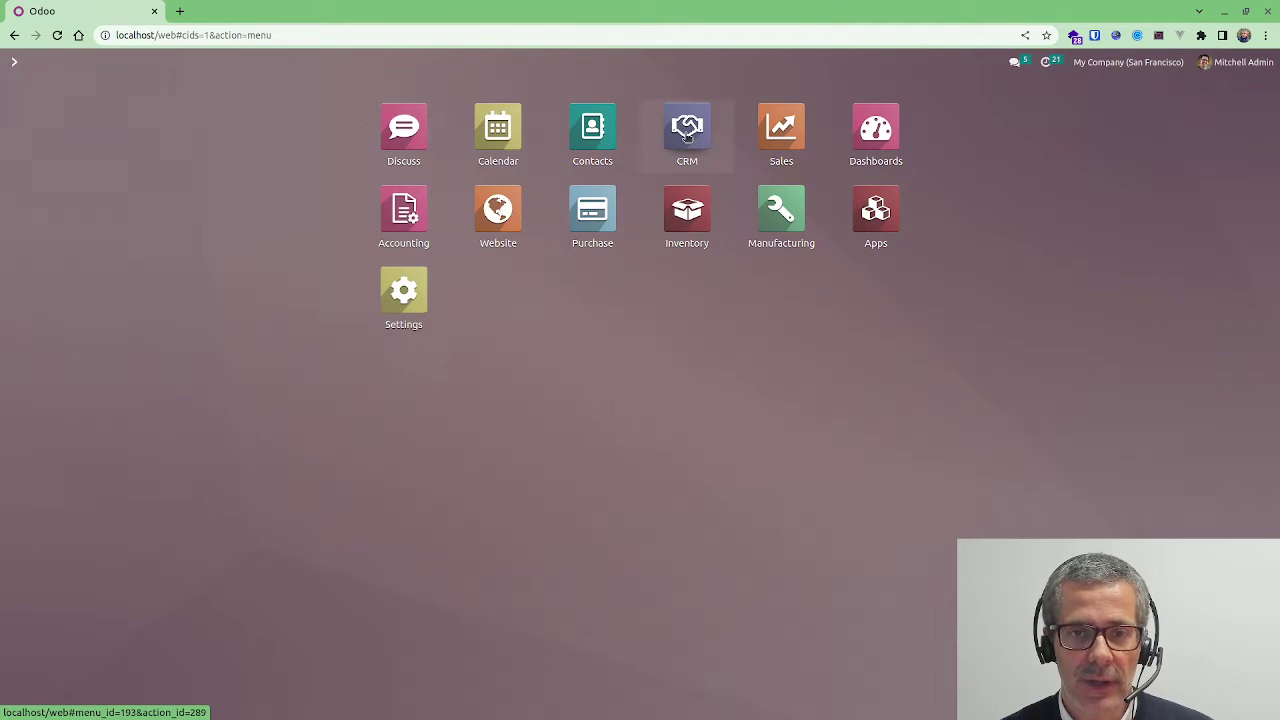
Open the CRM pipeline and show its Configuration menu.
{"action": "left_click", "coordinate": [686, 138]}
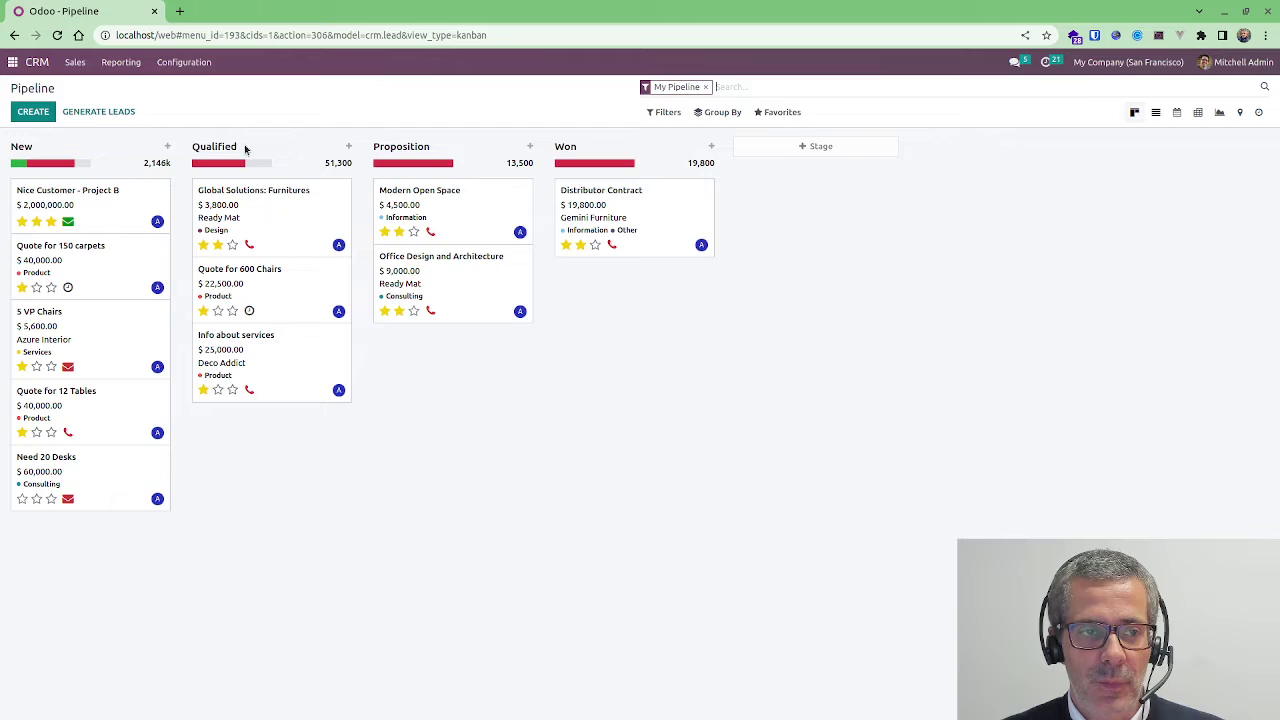
{"action": "left_click", "coordinate": [176, 63]}
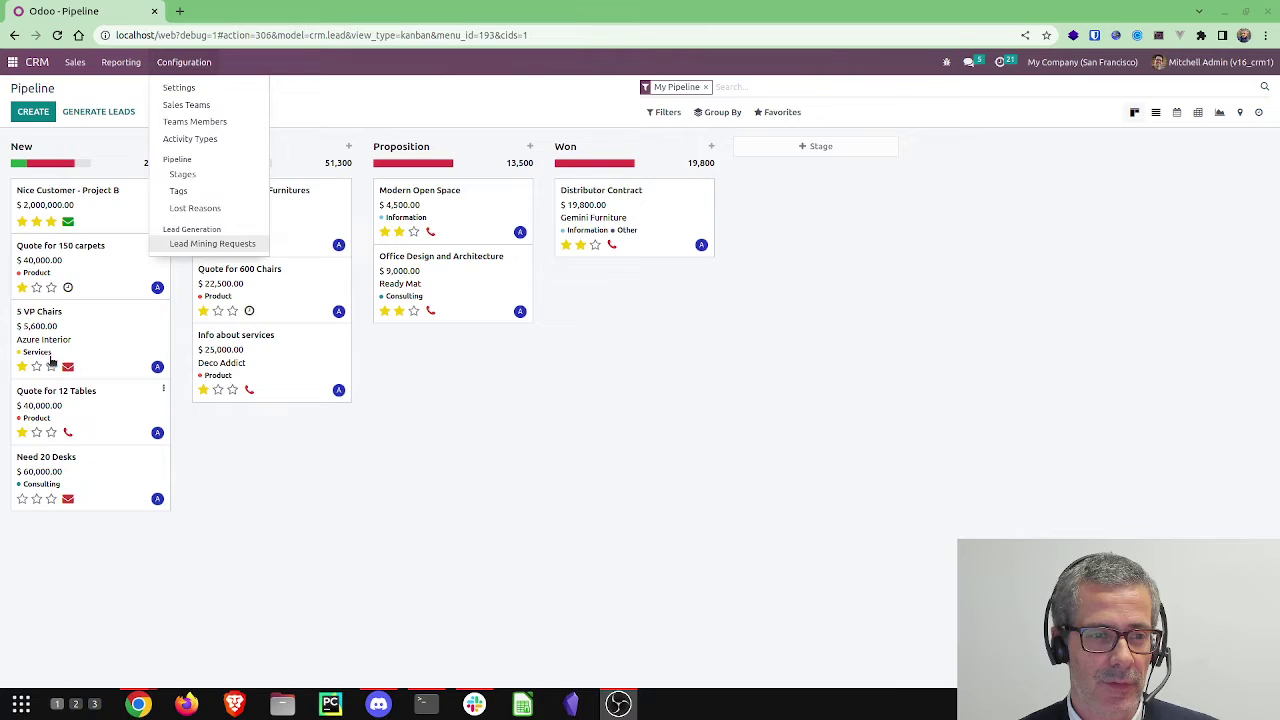
Review the pipeline stages, then list the sales teams: Sales, Pre-Sales and Website.
{"action": "left_click", "coordinate": [211, 173]}
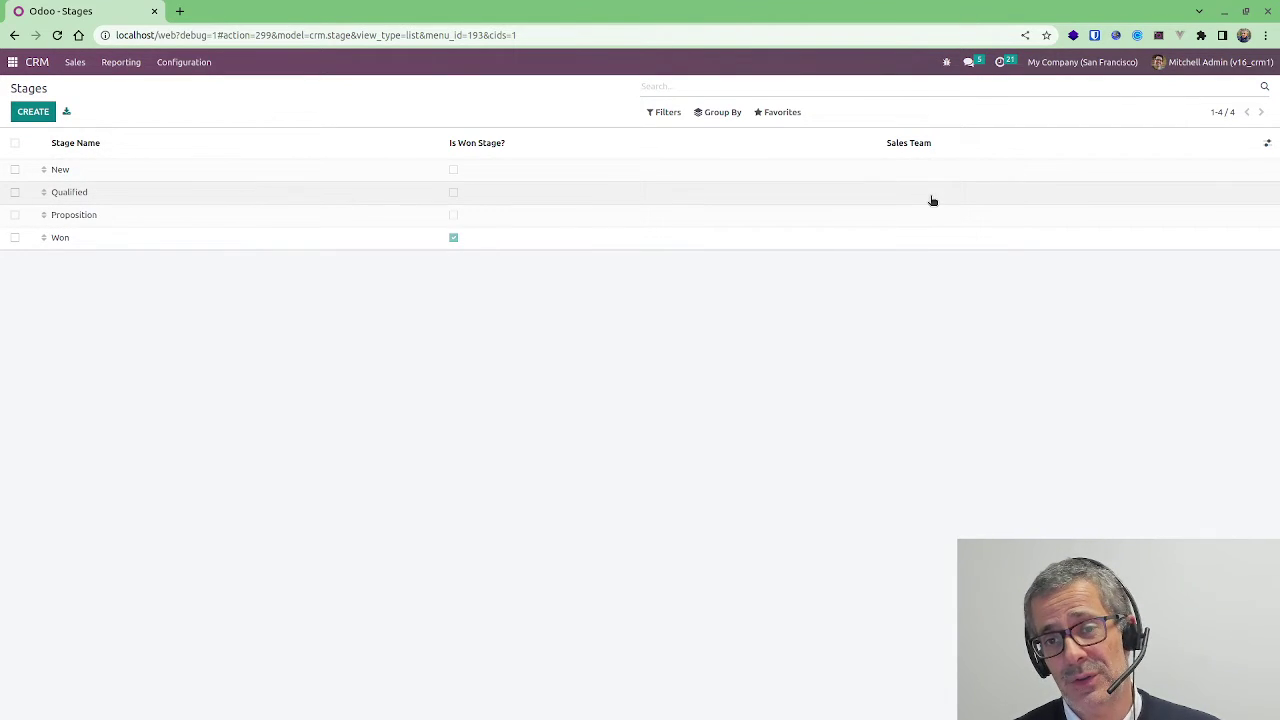
{"action": "left_click", "coordinate": [184, 62]}
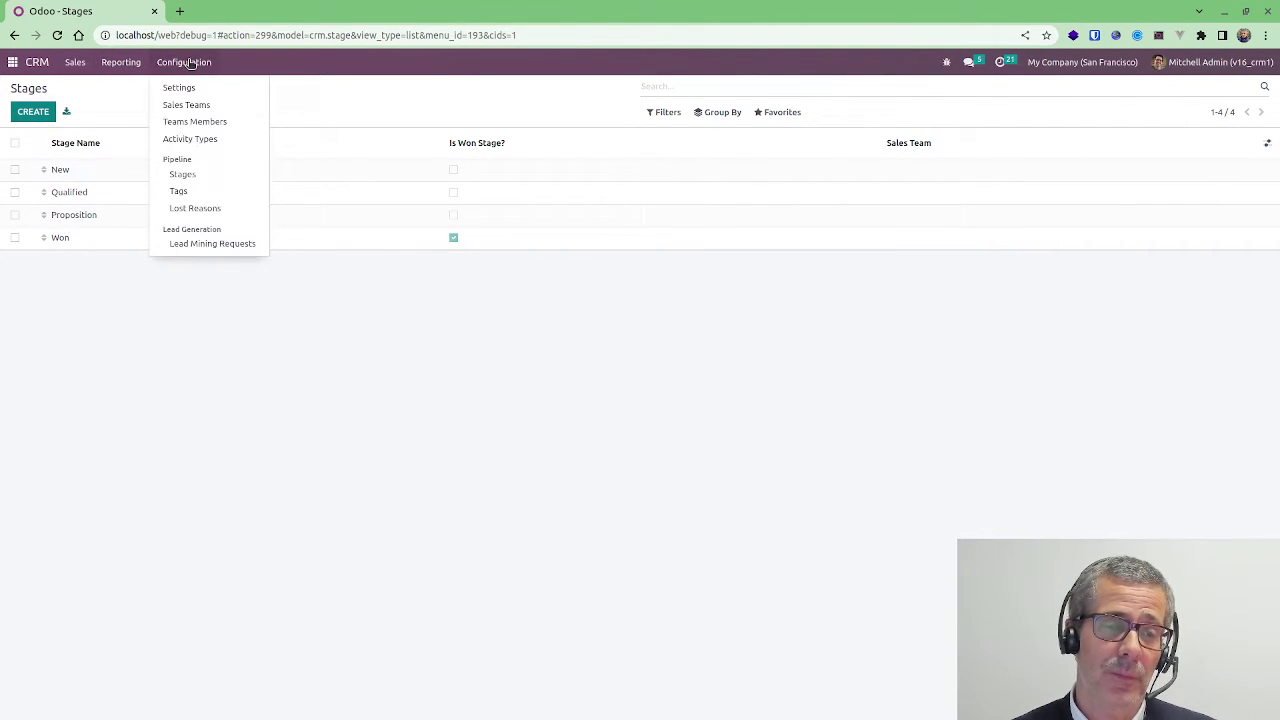
{"action": "key", "text": "Escape"}
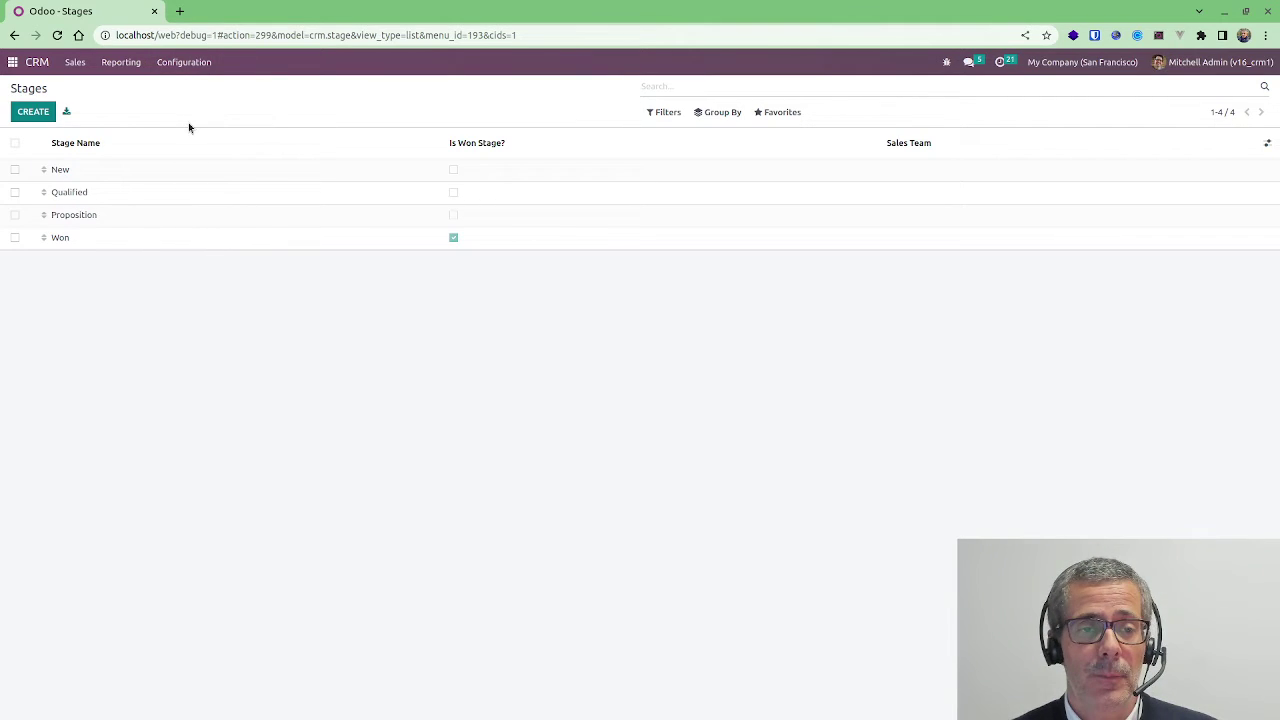
{"action": "left_click", "coordinate": [181, 62]}
{"action": "left_click", "coordinate": [188, 104]}
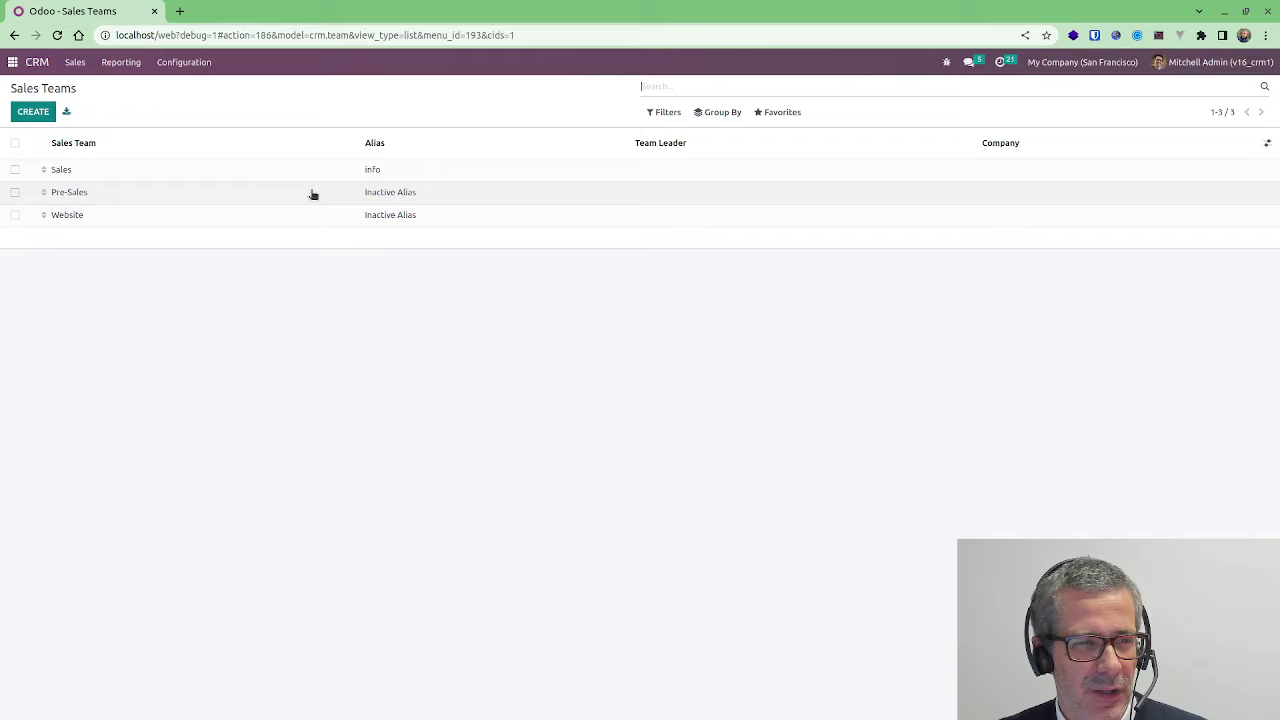
Return to My Pipeline and open the Qualified Global Solutions: Furnitures card ($3,800.00).
{"action": "left_click", "coordinate": [82, 64]}
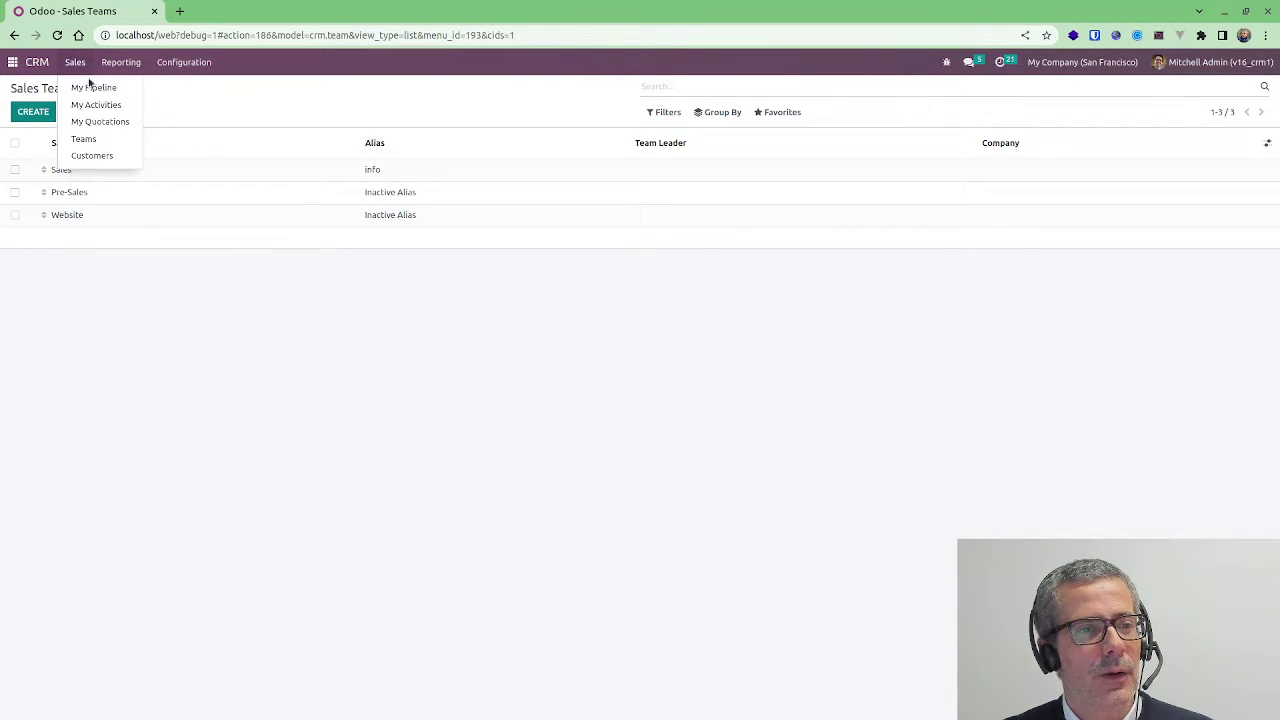
{"action": "left_click", "coordinate": [92, 87]}
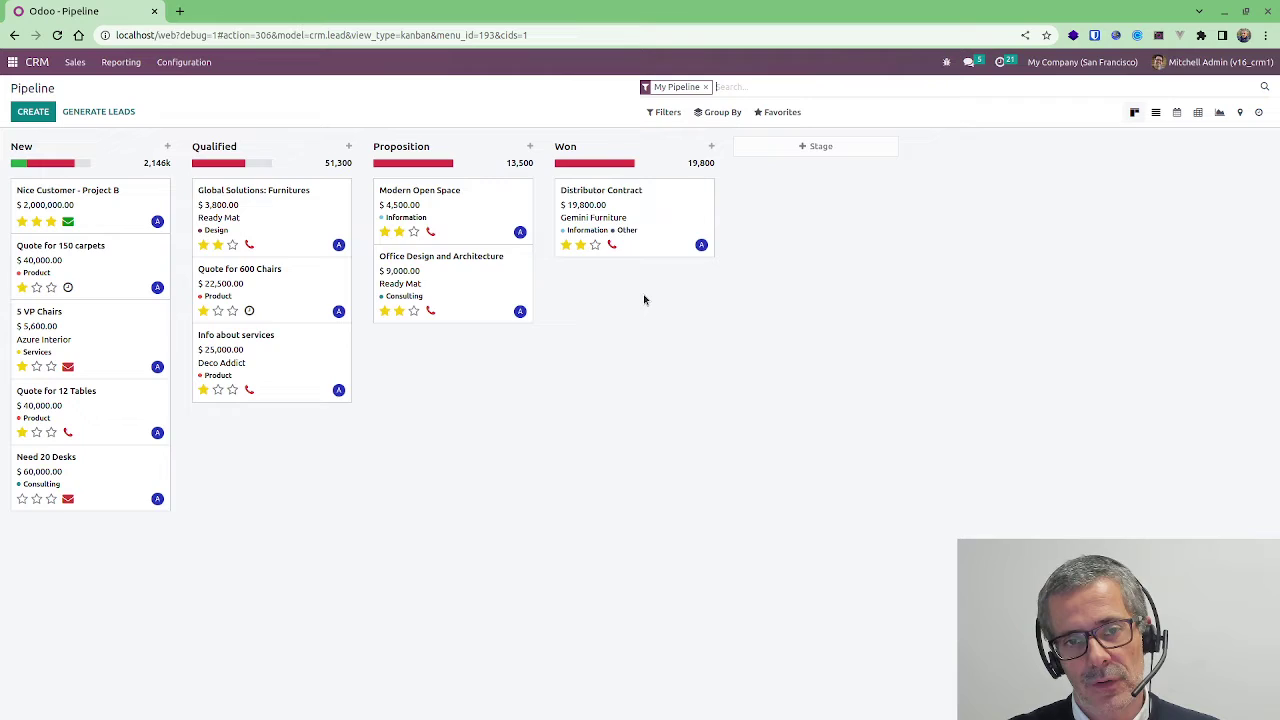
{"action": "left_click", "coordinate": [293, 207]}
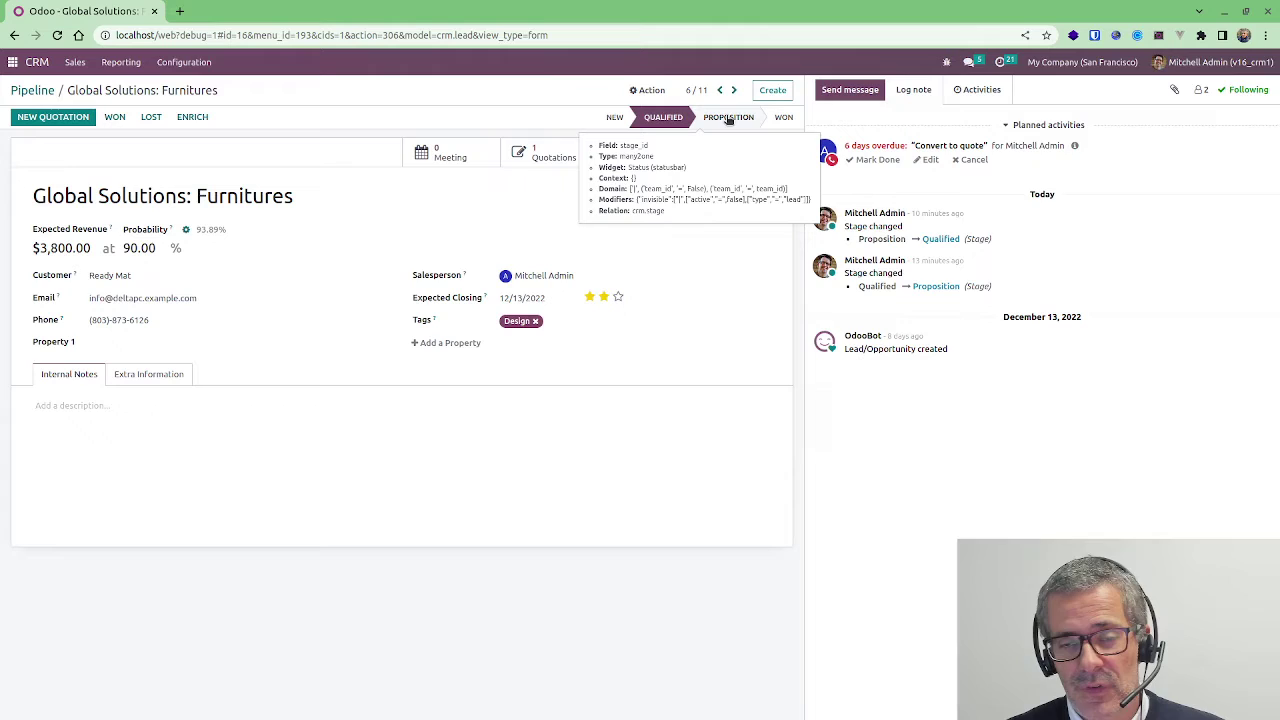
Save a new quotation for 45 Chair floor protection ($540.00), then return to the opportunity.
{"action": "left_click", "coordinate": [61, 118]}
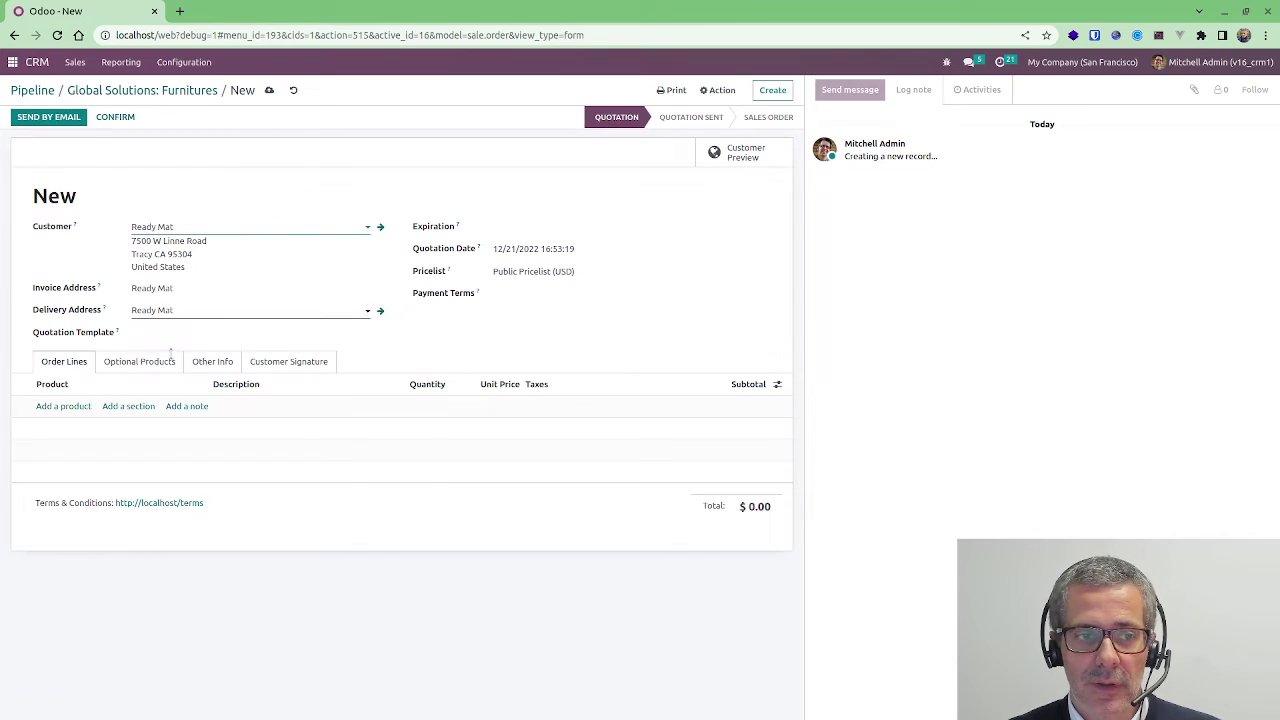
{"action": "left_click", "coordinate": [91, 406]}
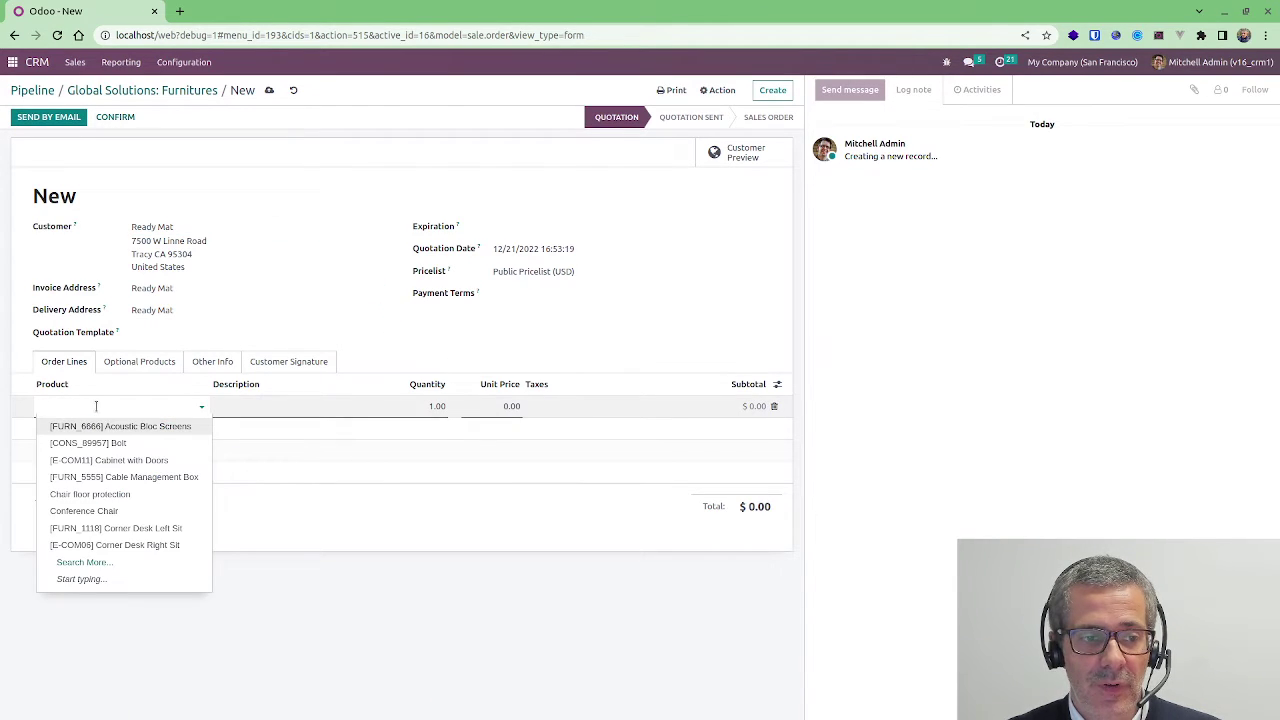
{"action": "left_click", "coordinate": [150, 494]}
{"action": "left_click", "coordinate": [399, 407]}
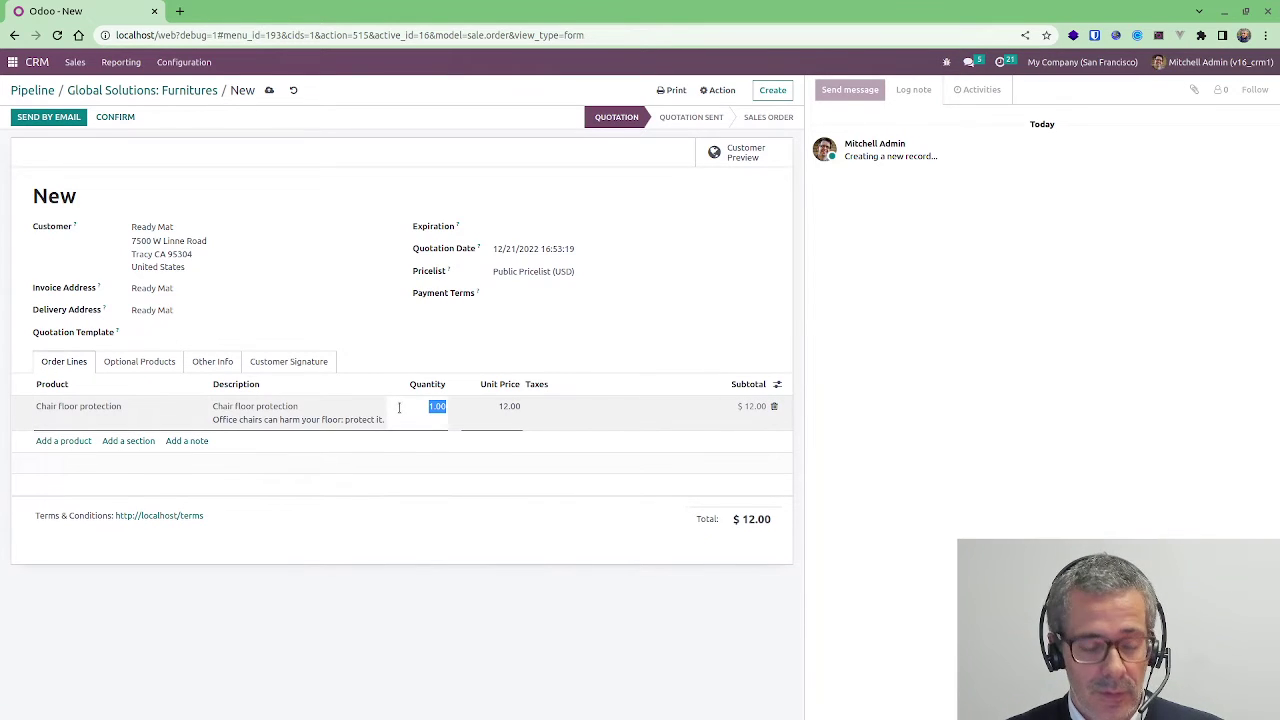
{"action": "type", "text": "45"}
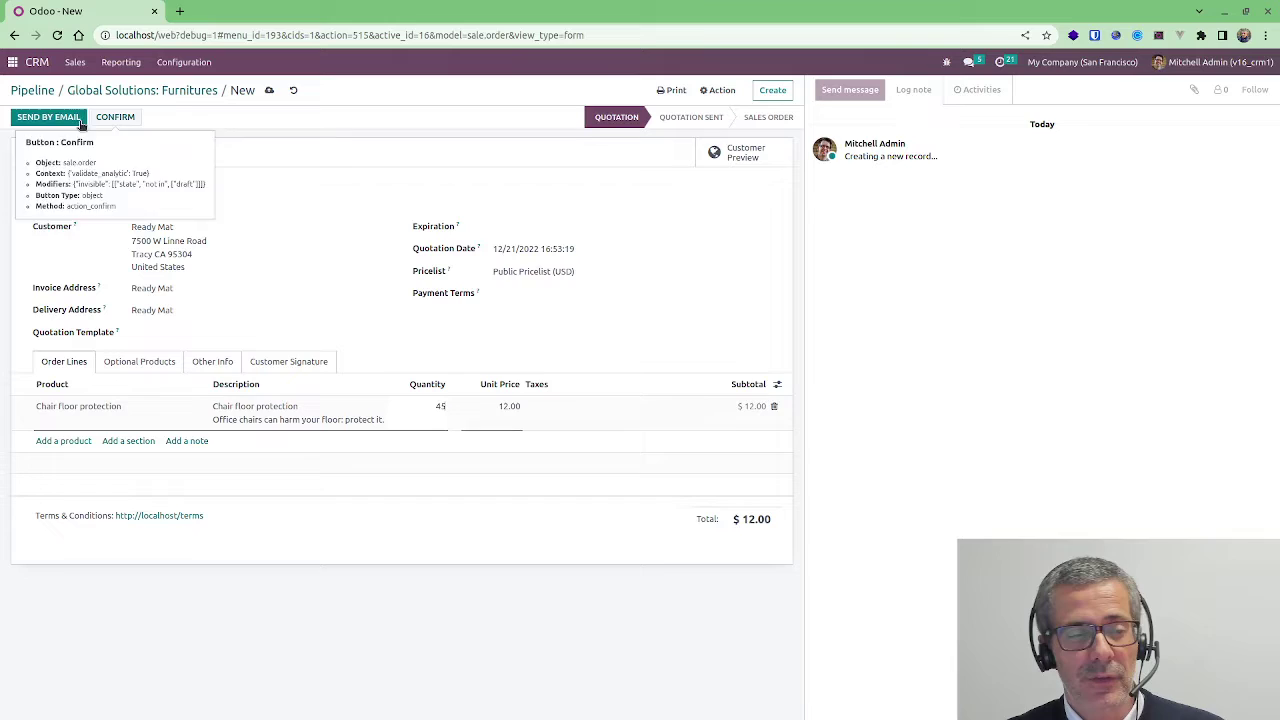
{"action": "left_click", "coordinate": [528, 157]}
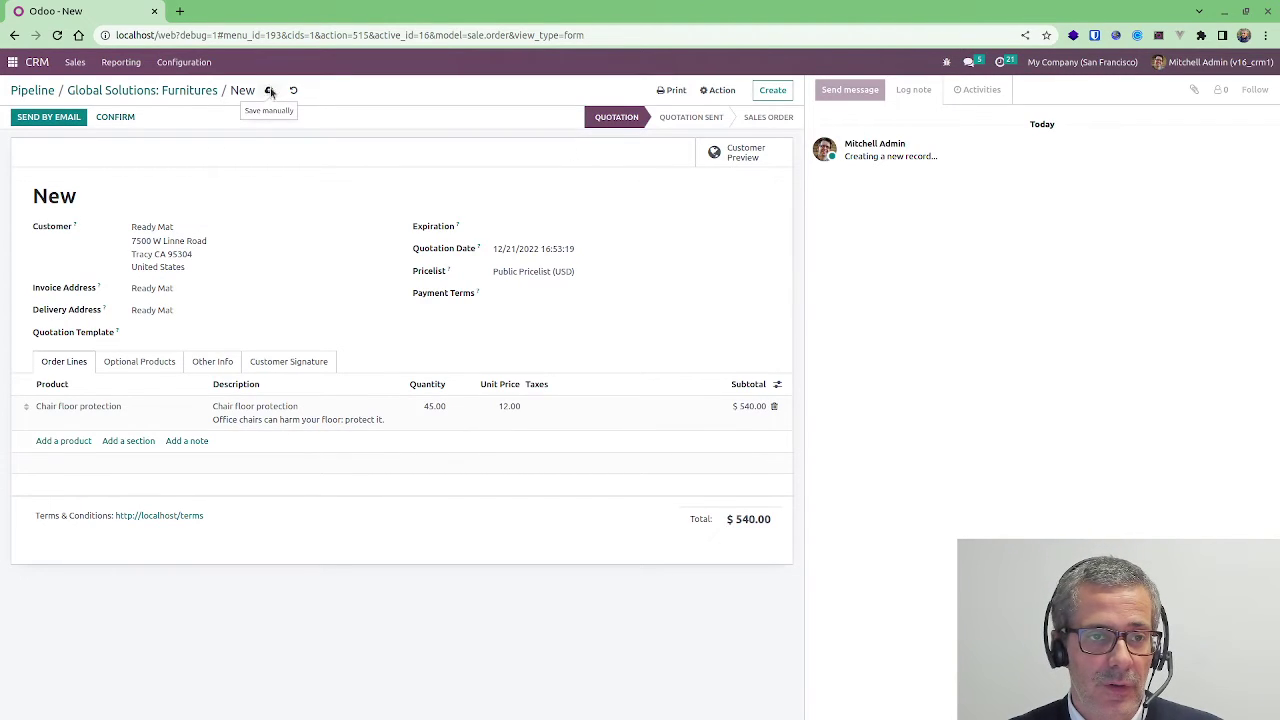
{"action": "left_click", "coordinate": [270, 91]}
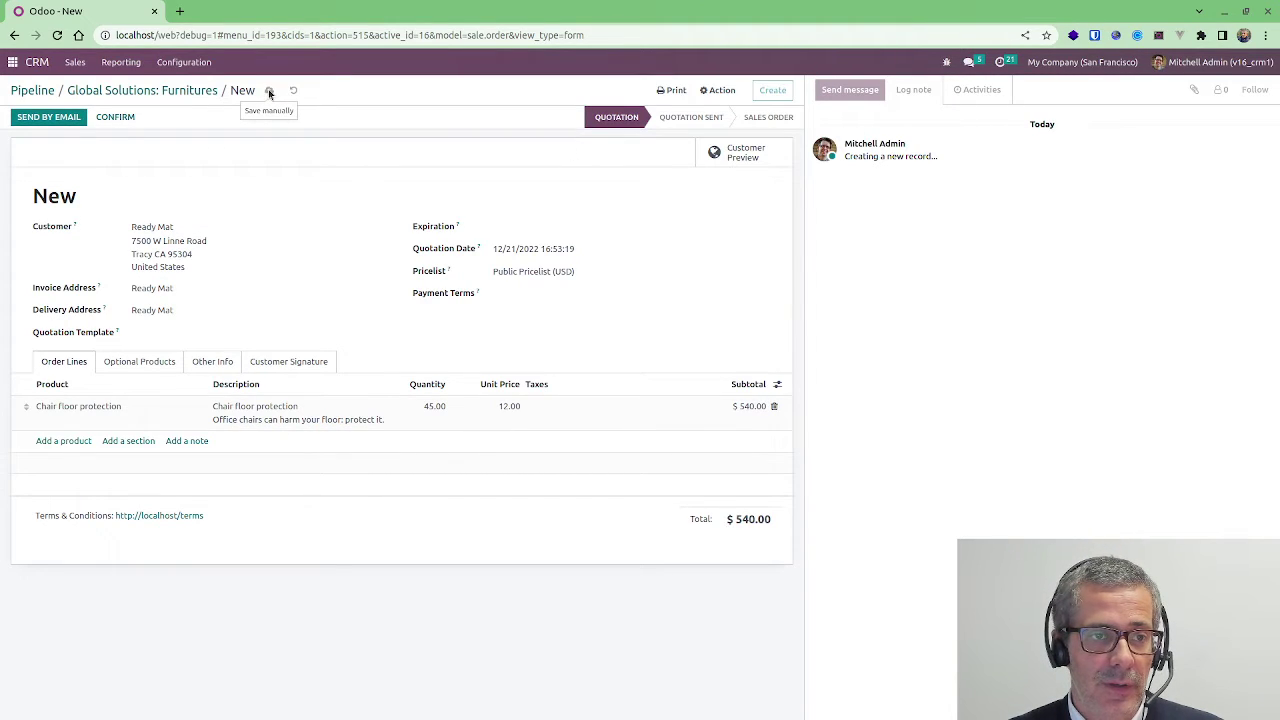
{"action": "left_click", "coordinate": [105, 91]}
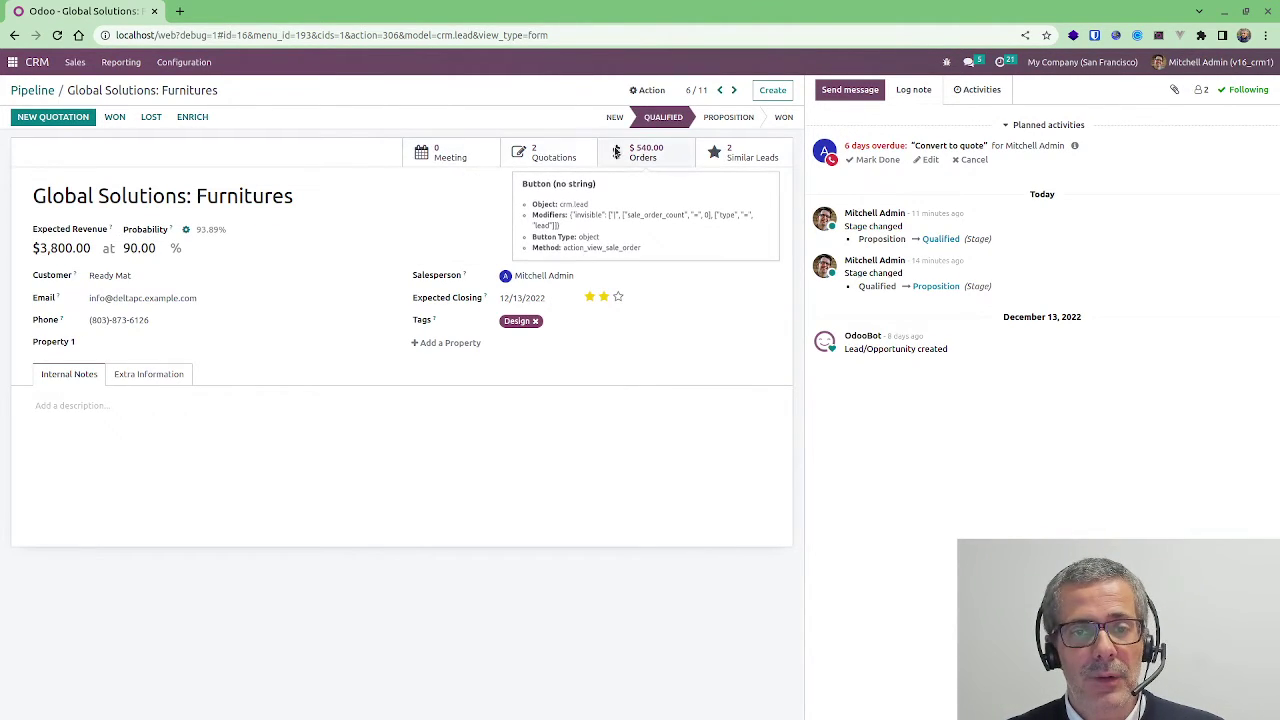
View order S00043 and its $270.00 down-payment invoice INV/2022/00005, starting a follower message.
{"action": "left_click", "coordinate": [645, 152]}
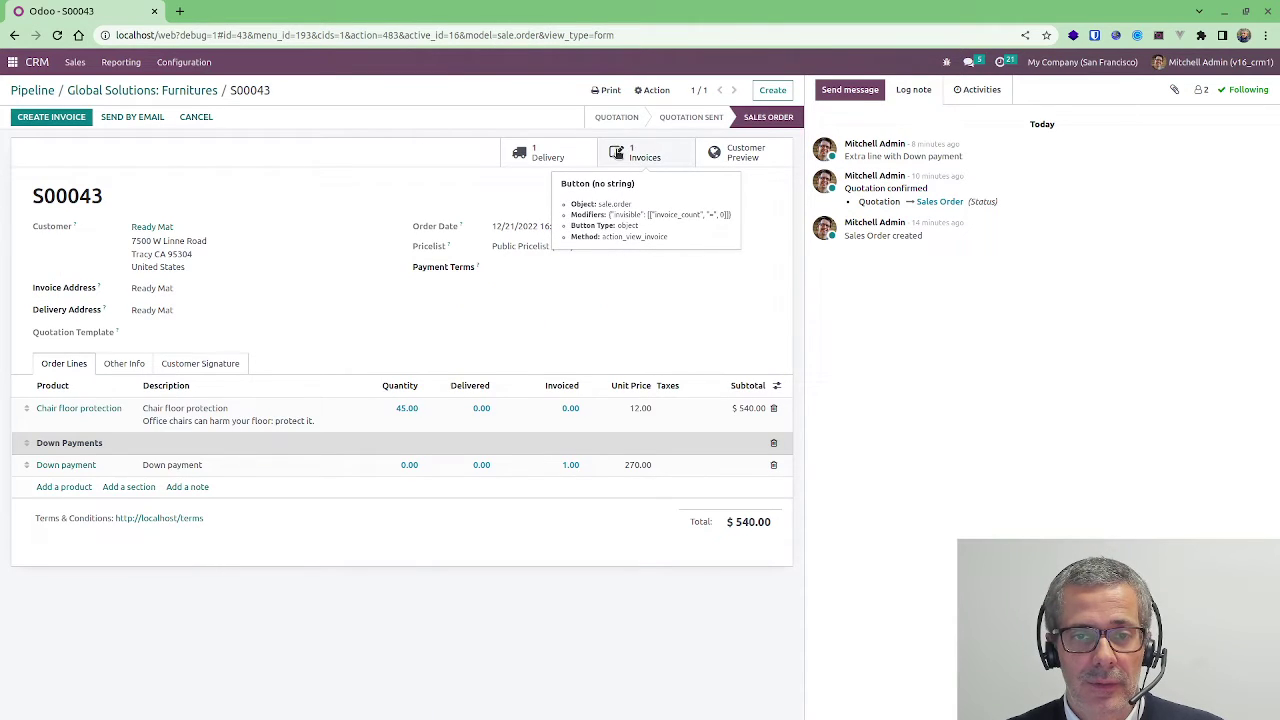
{"action": "left_click", "coordinate": [636, 153]}
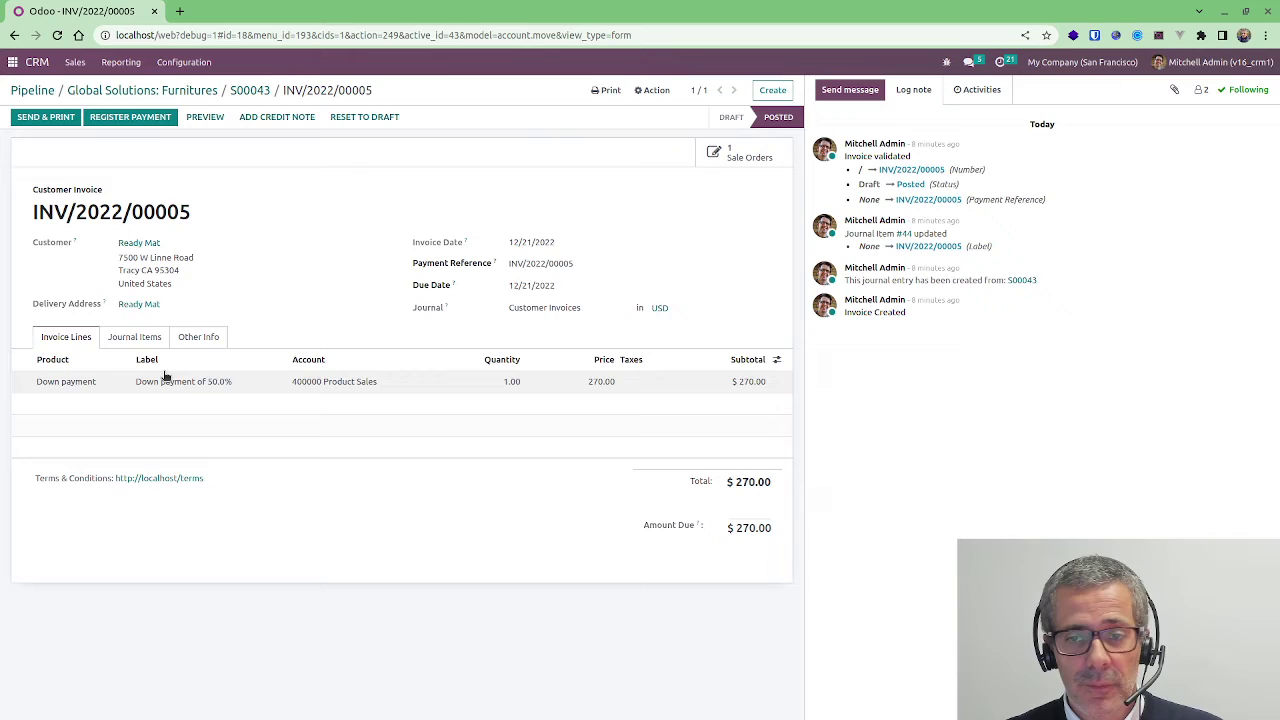
{"action": "left_click", "coordinate": [870, 90]}
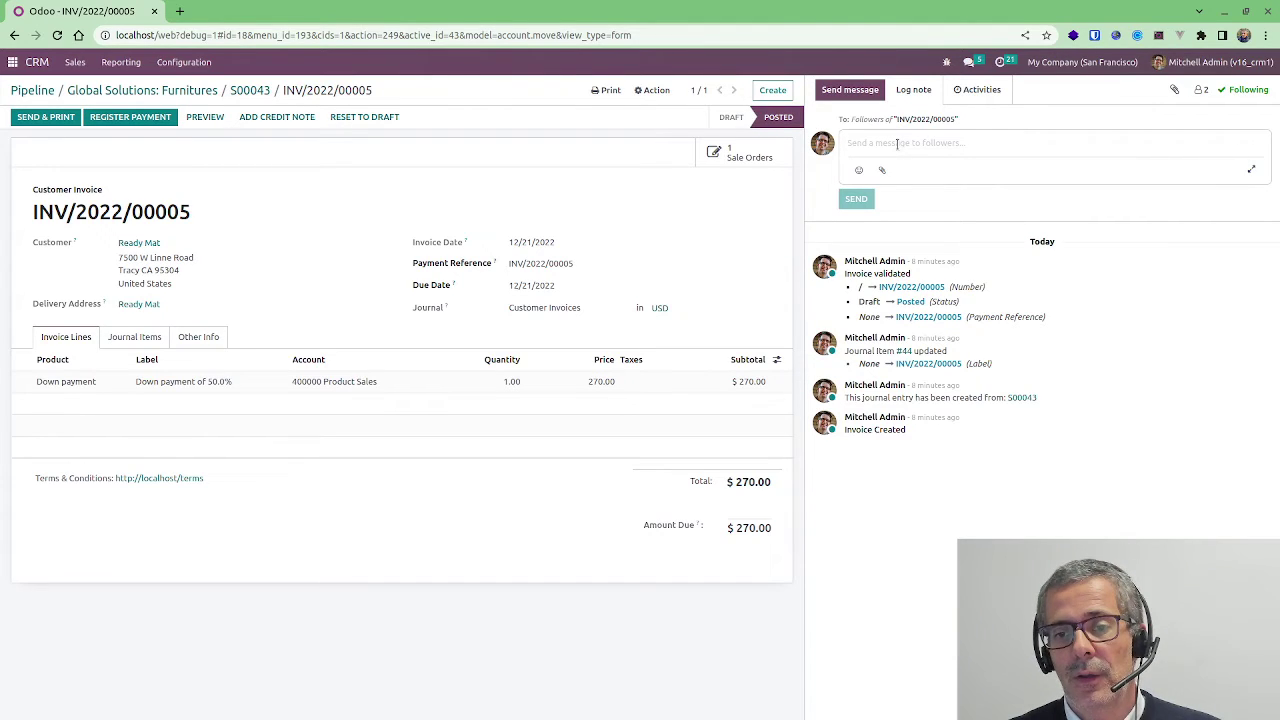
Back on S00043, cancel an activity draft, check pending activities, and reopen the opportunity.
{"action": "left_click", "coordinate": [260, 91]}
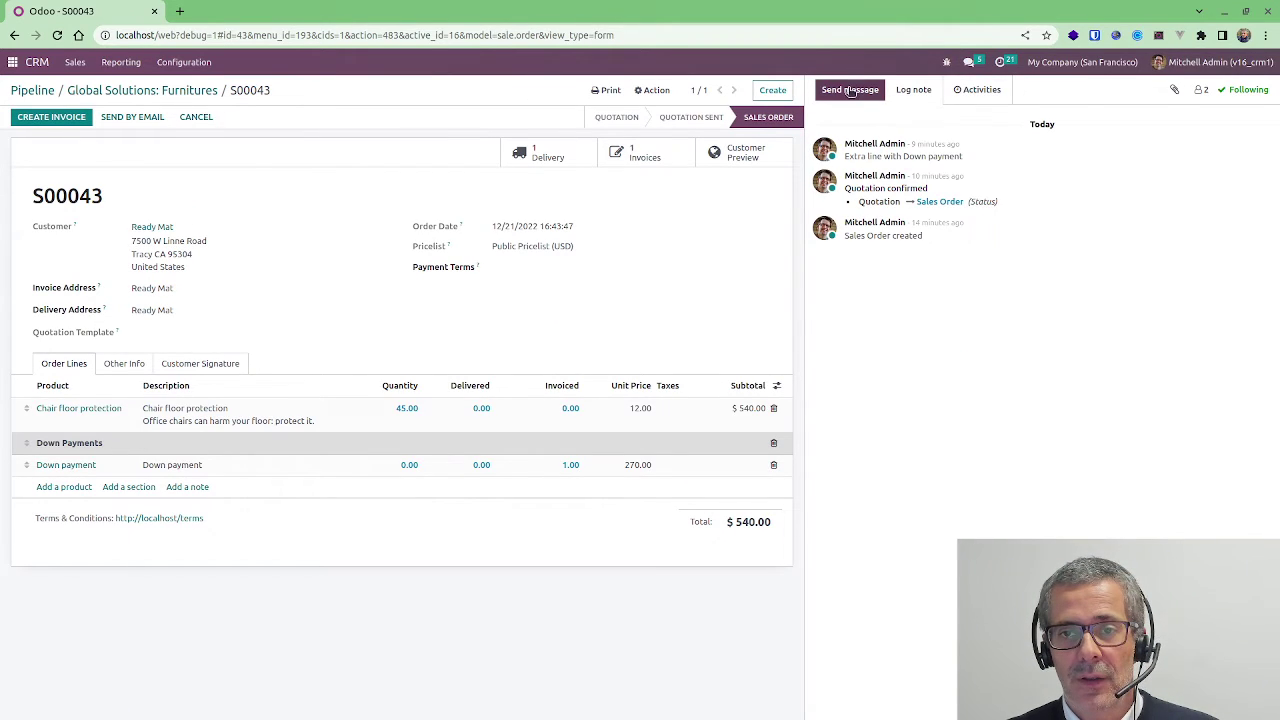
{"action": "left_click", "coordinate": [986, 92]}
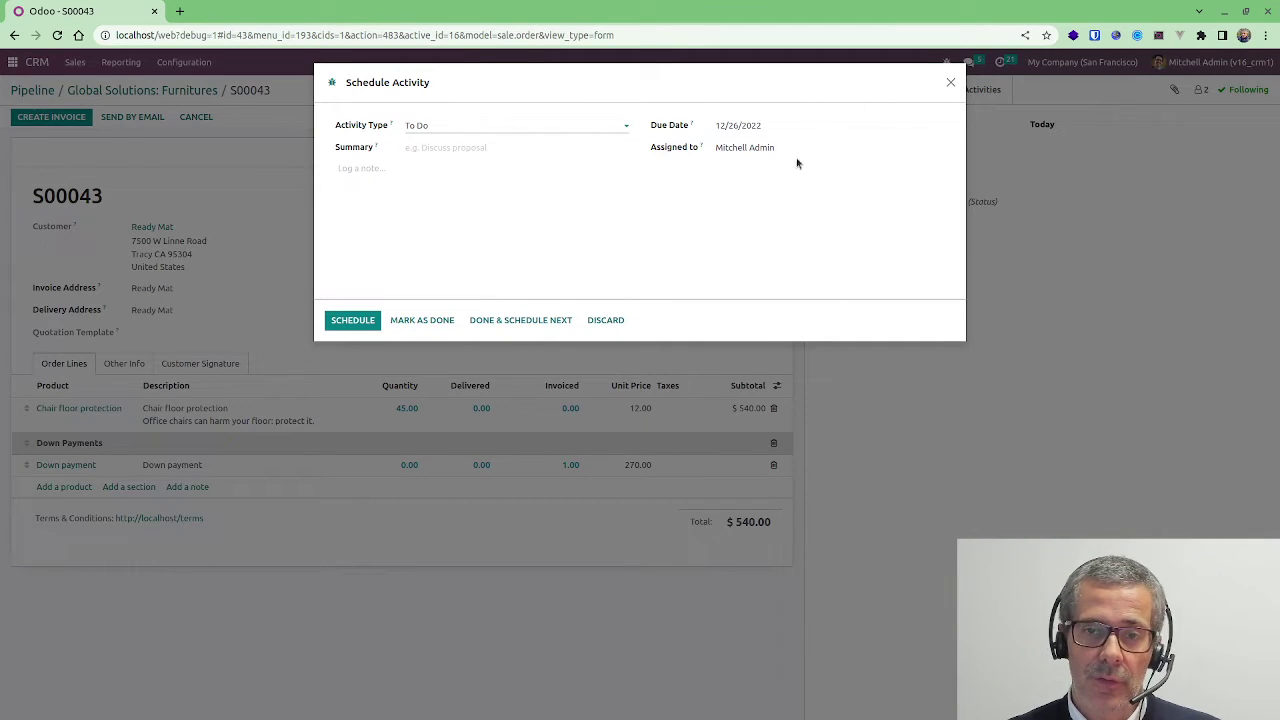
{"action": "left_click", "coordinate": [574, 224]}
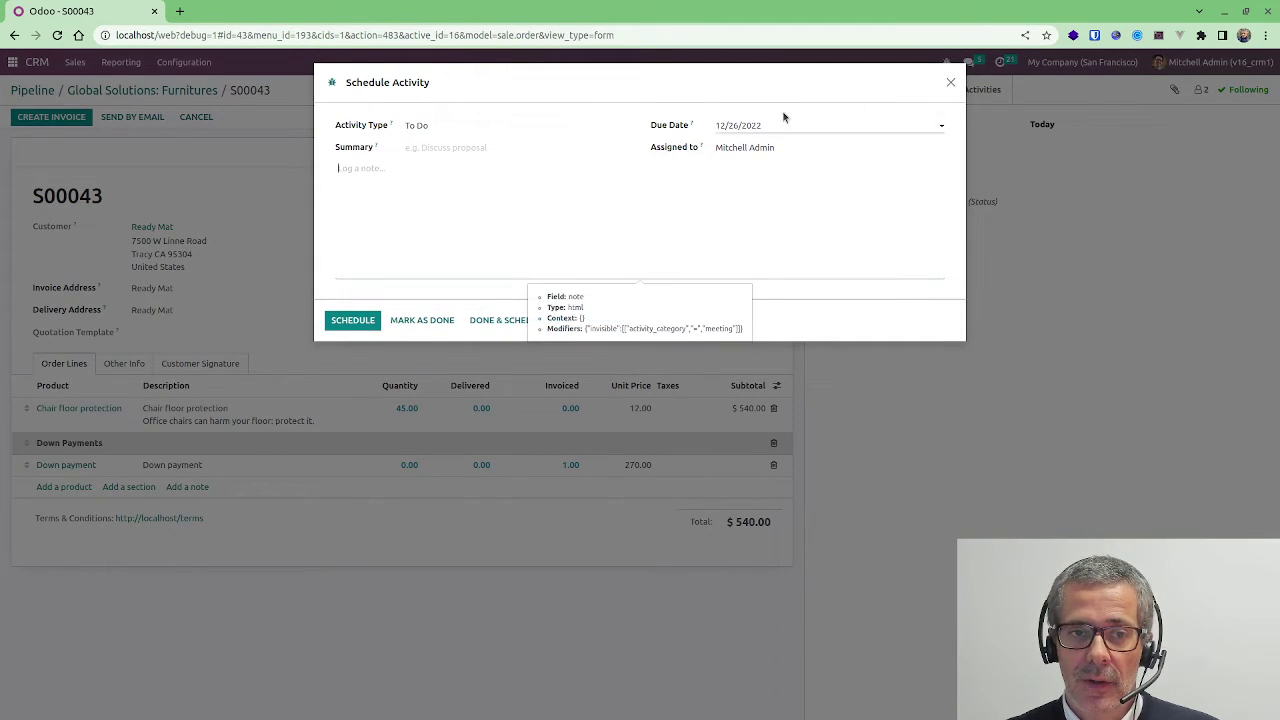
{"action": "left_click", "coordinate": [951, 83]}
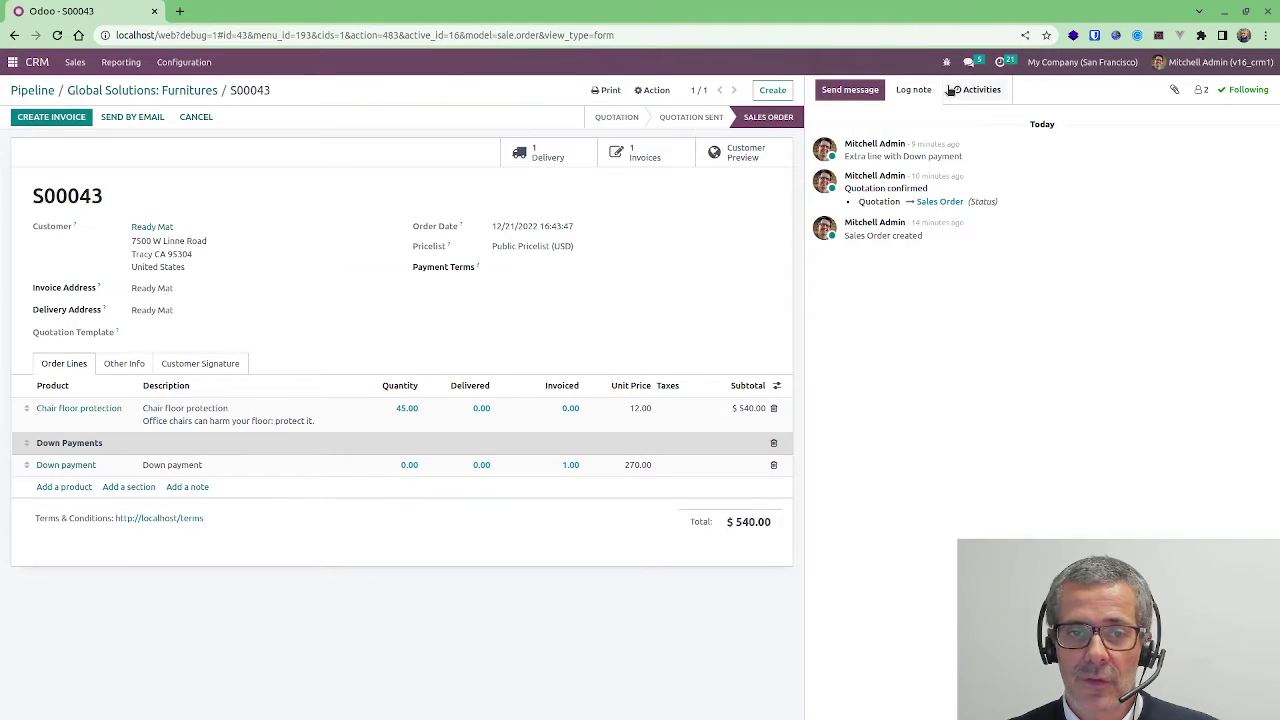
{"action": "left_click", "coordinate": [1000, 63]}
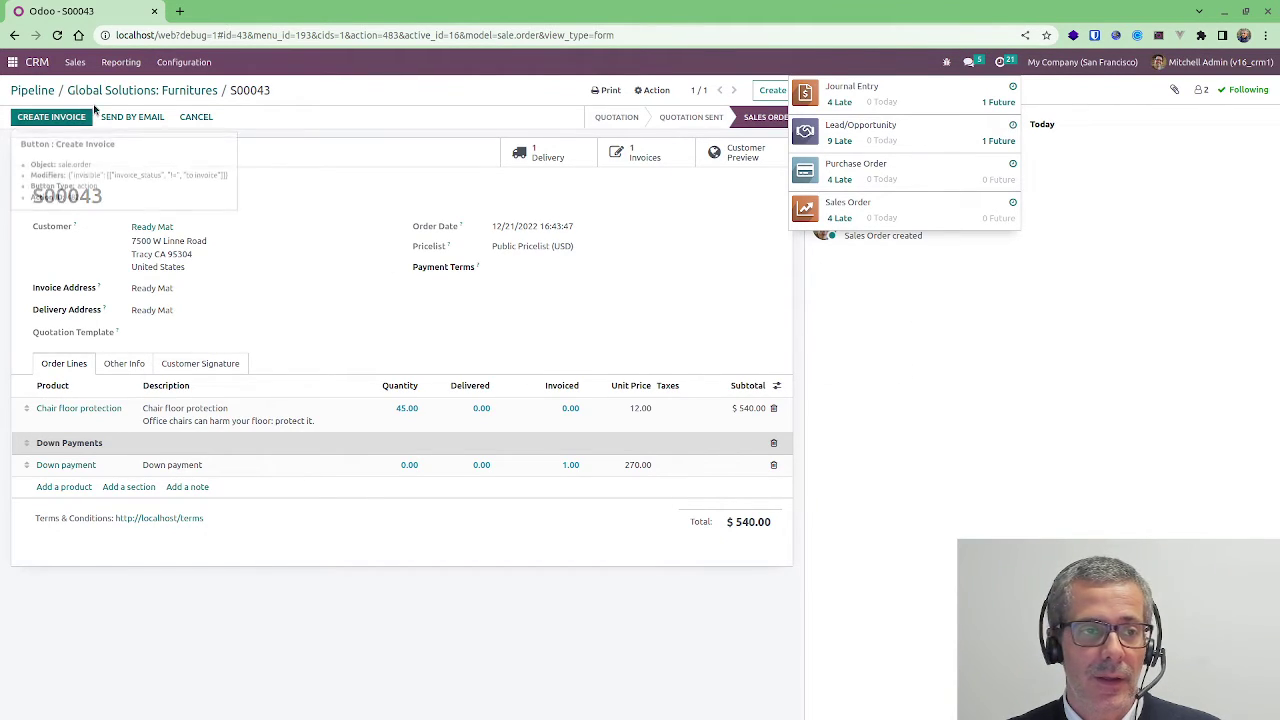
{"action": "left_click", "coordinate": [132, 91]}
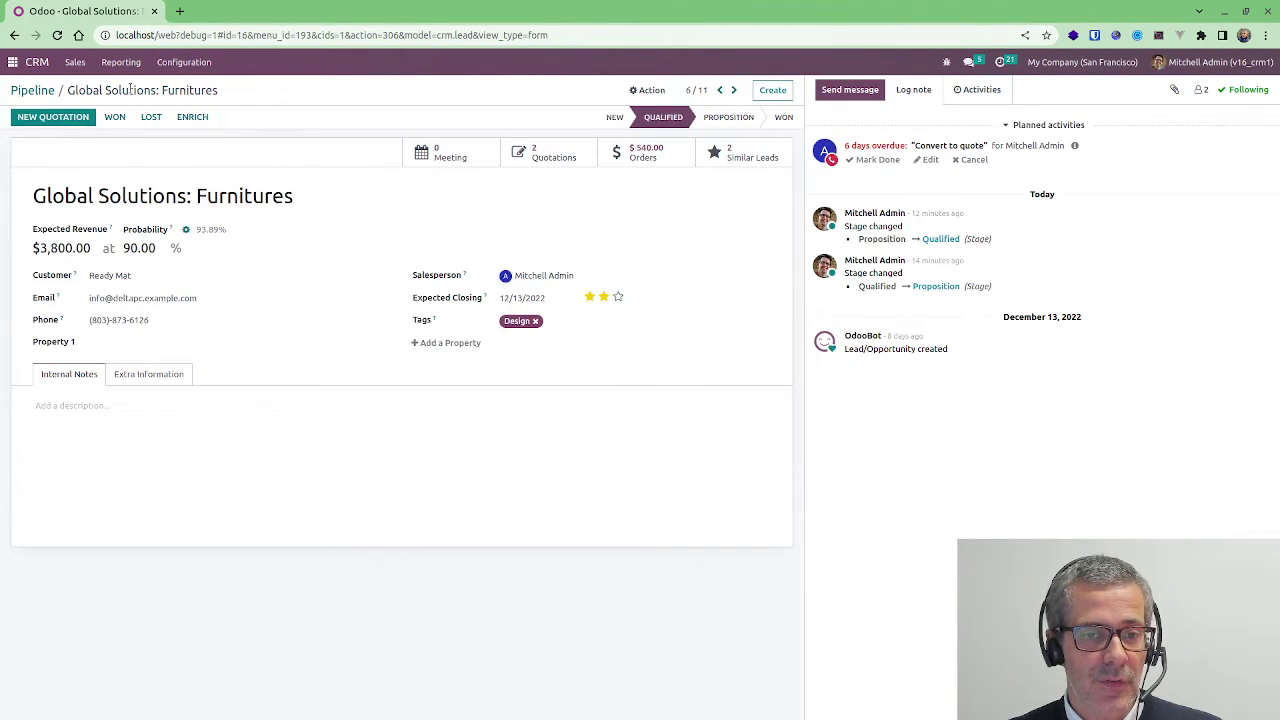
Reopen the opportunity, check S00043's delivery WH/OUT/00024 of 45 chairs protection, then go back.
{"action": "left_click", "coordinate": [40, 89]}
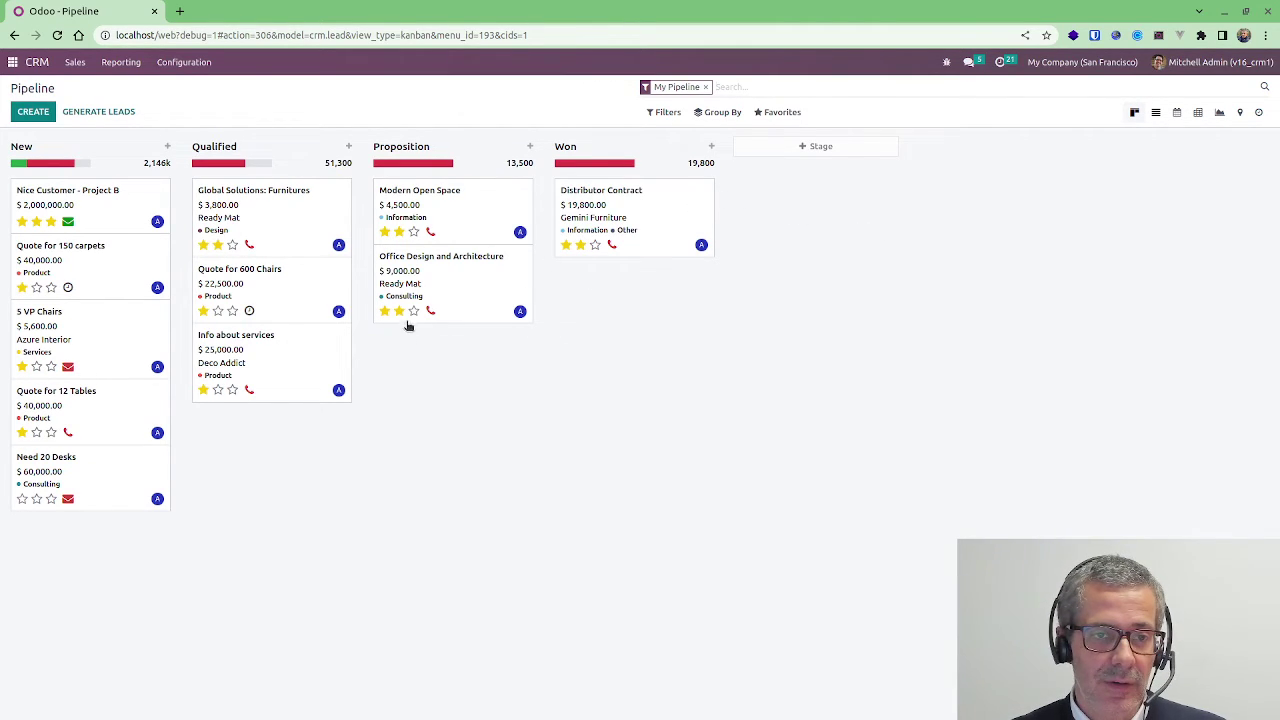
{"action": "left_click", "coordinate": [285, 213]}
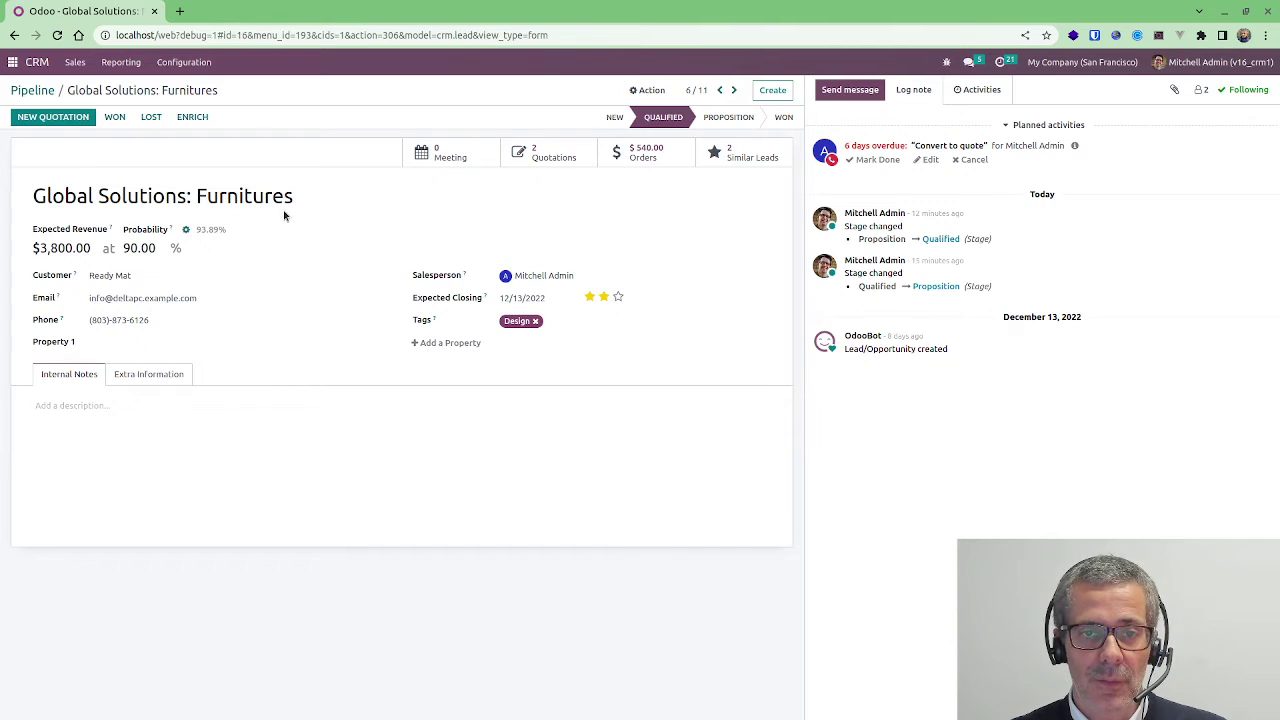
{"action": "left_click", "coordinate": [636, 157]}
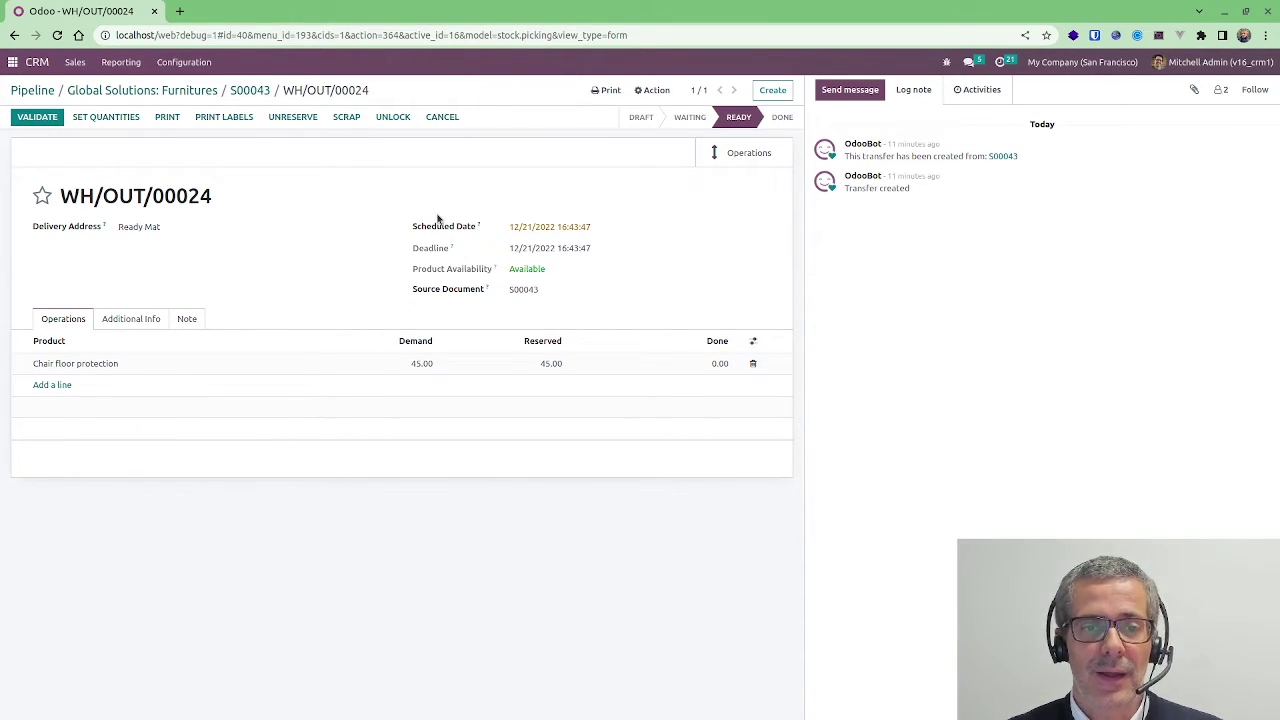
{"action": "left_click", "coordinate": [255, 91]}
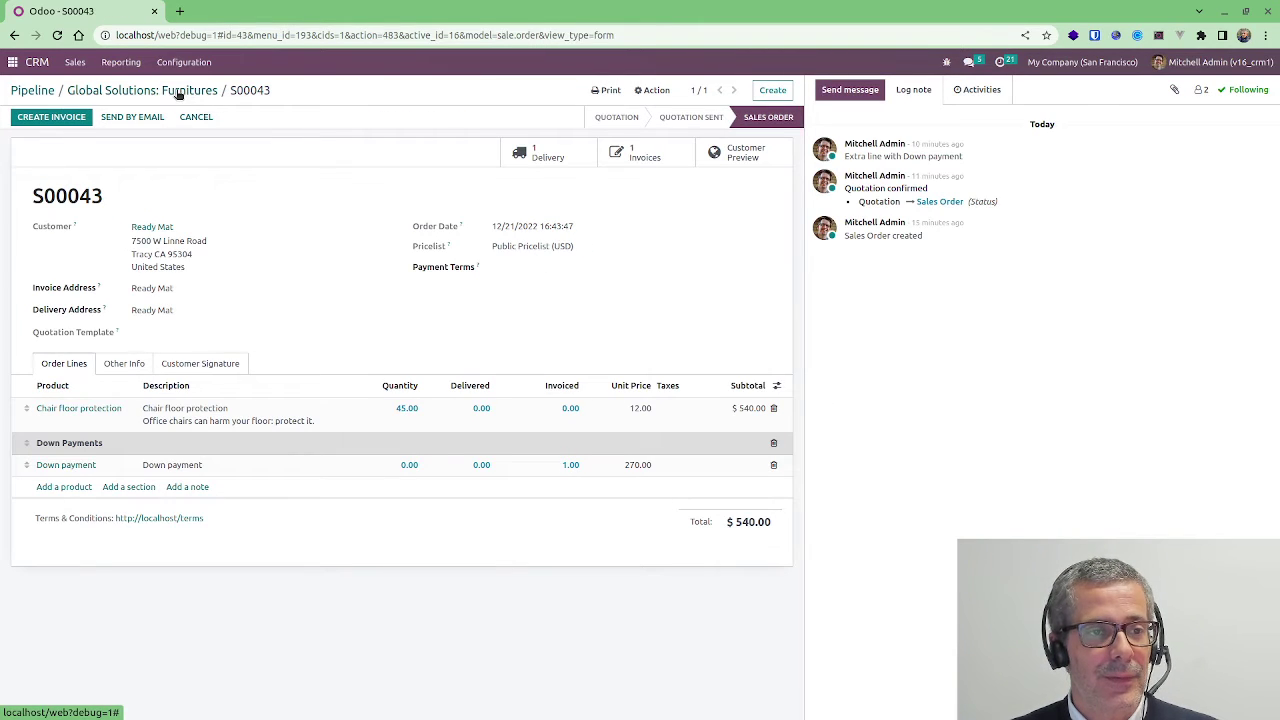
{"action": "left_click", "coordinate": [178, 91]}
{"action": "left_click", "coordinate": [32, 89]}
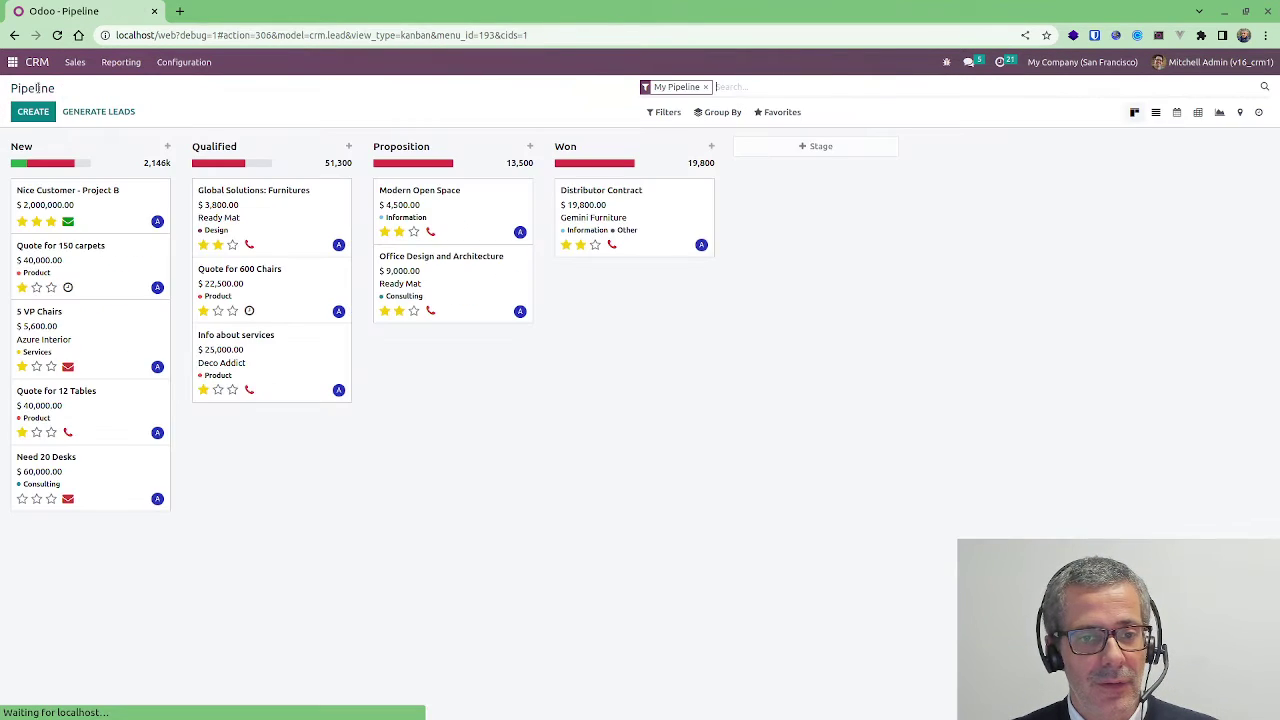